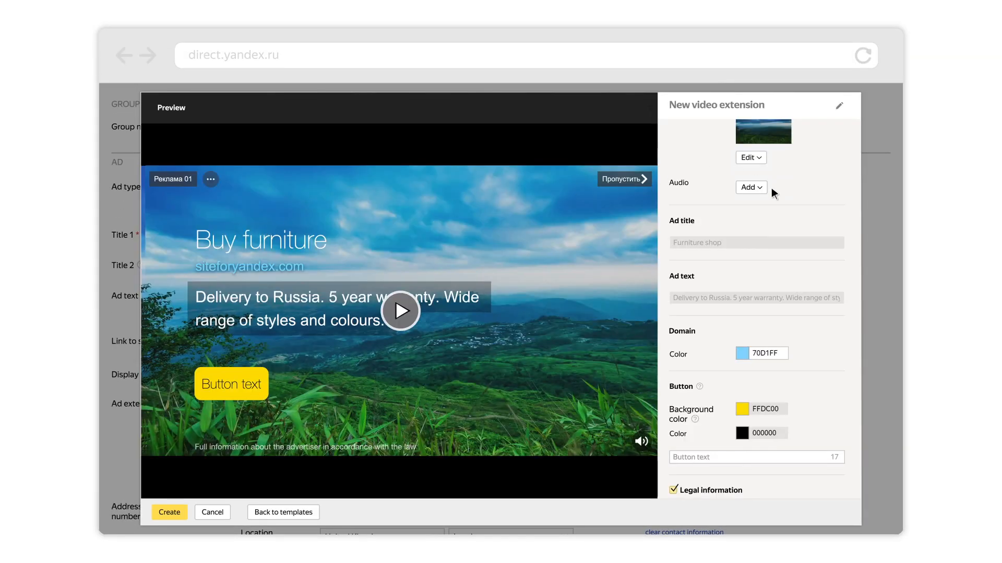
{"action": "left_click", "coordinate": [759, 157]}
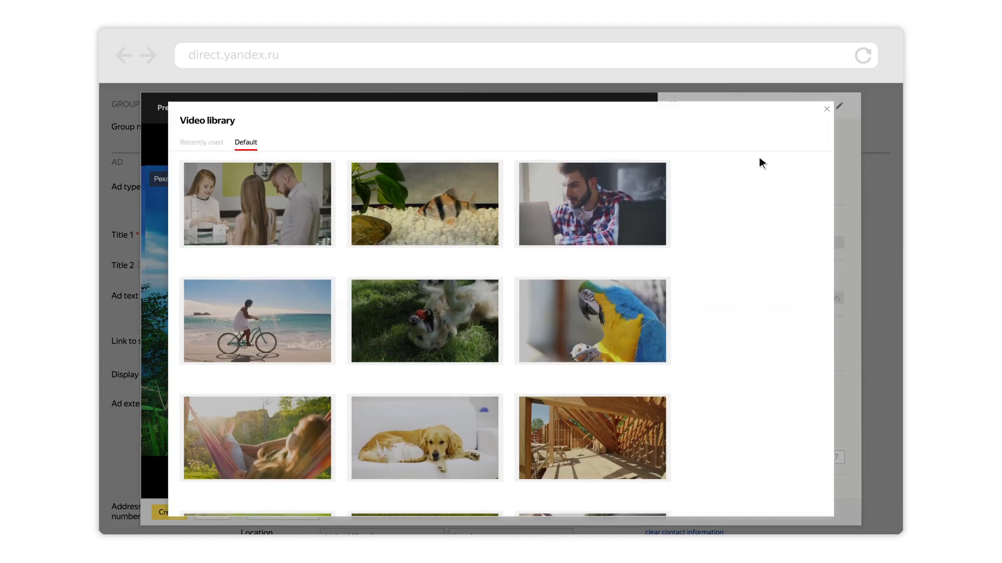
{"action": "scroll", "coordinate": [759, 158], "scroll_direction": "down", "scroll_amount": 3}
{"action": "scroll", "coordinate": [760, 162], "scroll_direction": "down", "scroll_amount": 5}
{"action": "scroll", "coordinate": [760, 162], "scroll_direction": "down", "scroll_amount": 5}
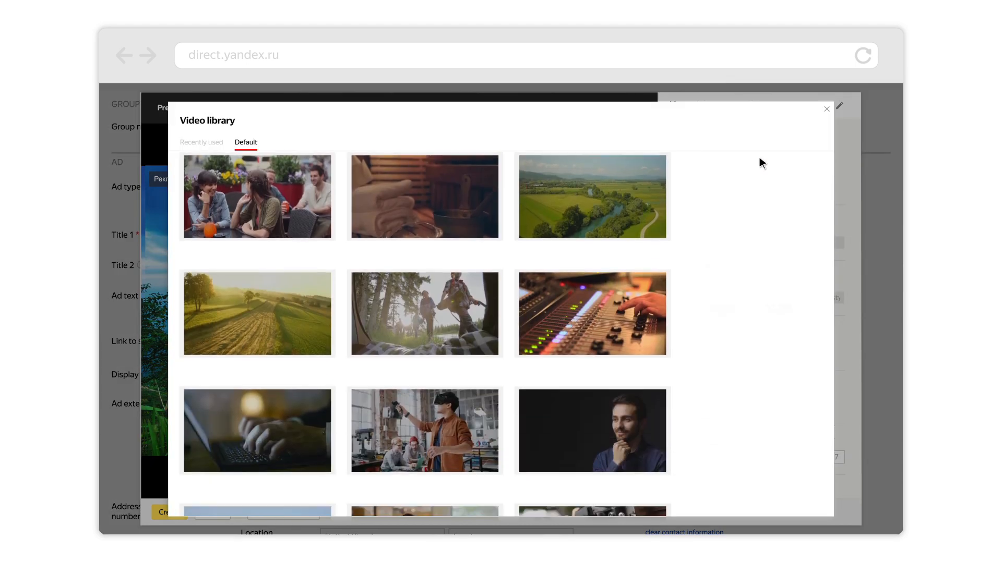
{"action": "scroll", "coordinate": [759, 162], "scroll_direction": "down", "scroll_amount": 2}
{"action": "scroll", "coordinate": [760, 163], "scroll_direction": "down", "scroll_amount": 1}
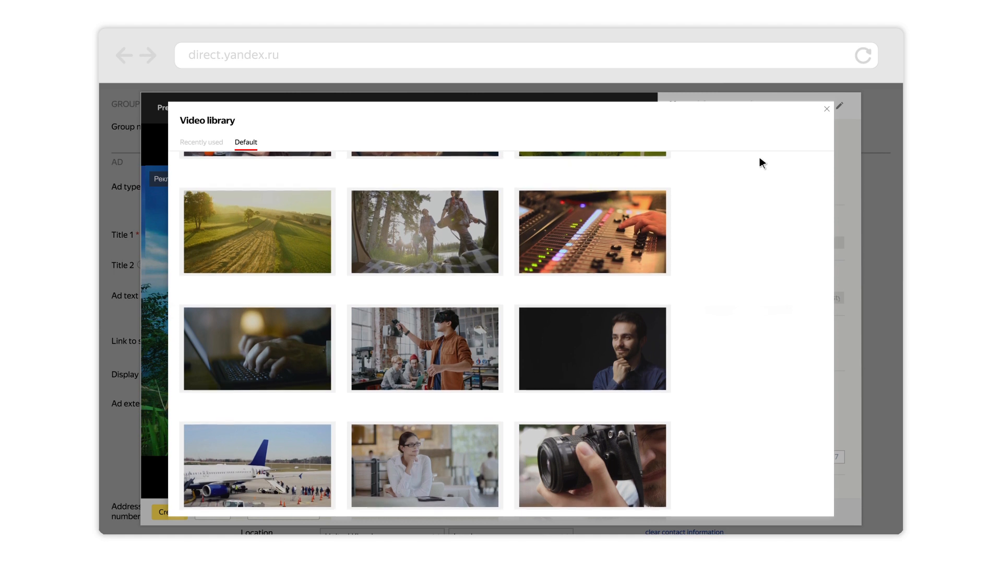
{"action": "scroll", "coordinate": [759, 161], "scroll_direction": "up", "scroll_amount": 1}
{"action": "scroll", "coordinate": [759, 163], "scroll_direction": "up", "scroll_amount": 3}
{"action": "scroll", "coordinate": [759, 163], "scroll_direction": "up", "scroll_amount": 5}
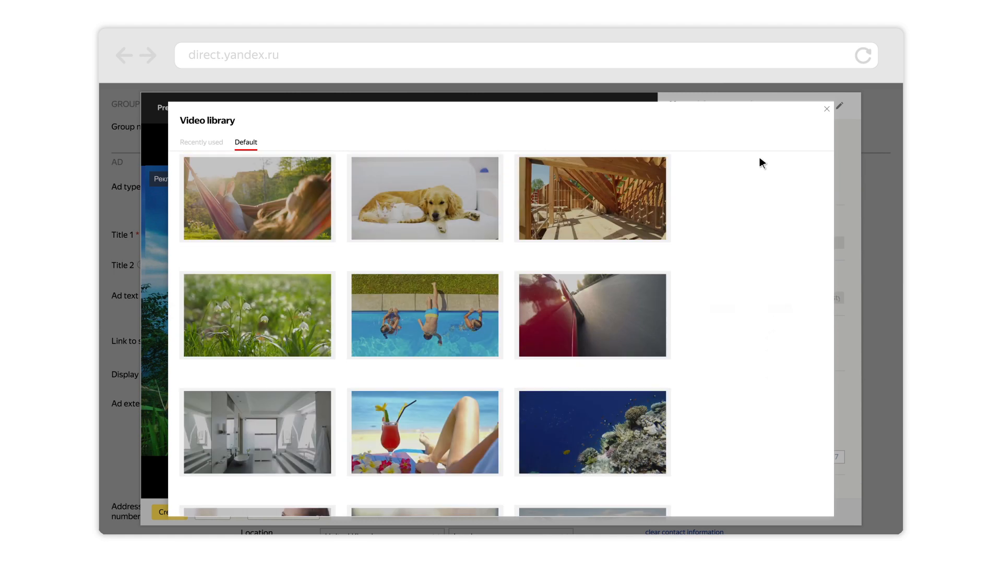
{"action": "scroll", "coordinate": [759, 163], "scroll_direction": "up", "scroll_amount": 3}
{"action": "scroll", "coordinate": [759, 162], "scroll_direction": "up", "scroll_amount": 2}
{"action": "scroll", "coordinate": [759, 163], "scroll_direction": "up", "scroll_amount": 1}
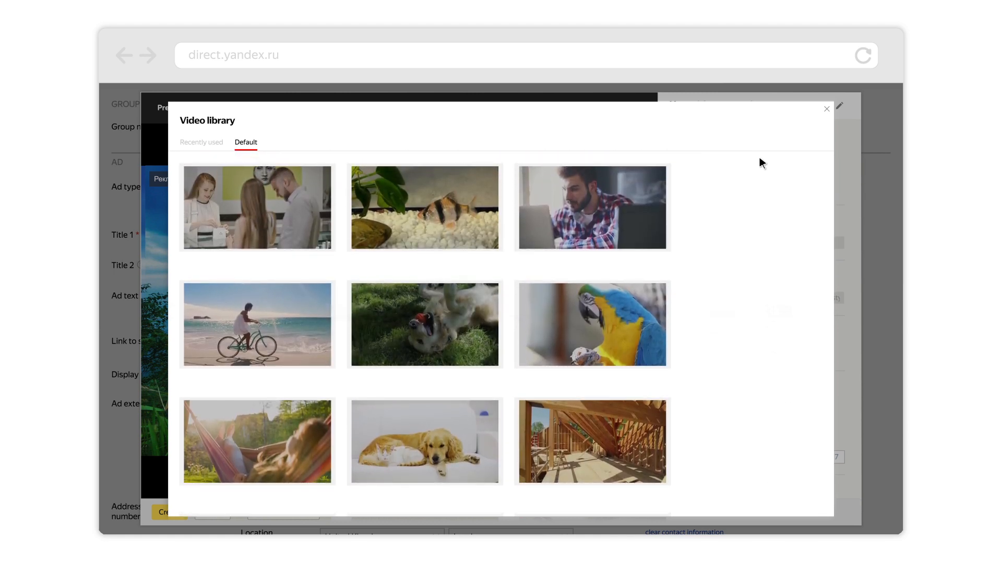
Step: Close the video library, review the Edit dropdown's upload options, and return to the Editing active ads page
{"action": "left_click", "coordinate": [825, 107]}
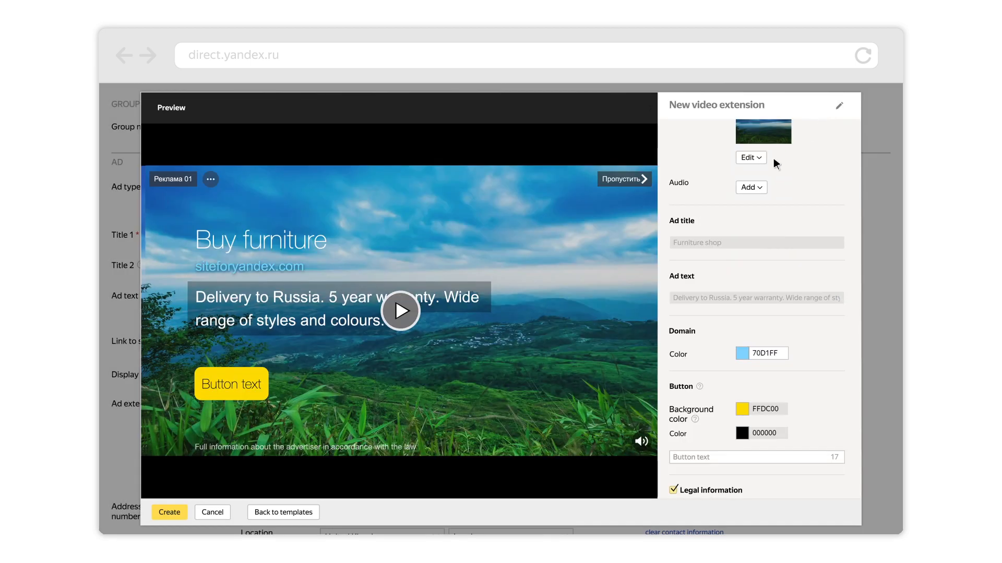
{"action": "left_click", "coordinate": [751, 157]}
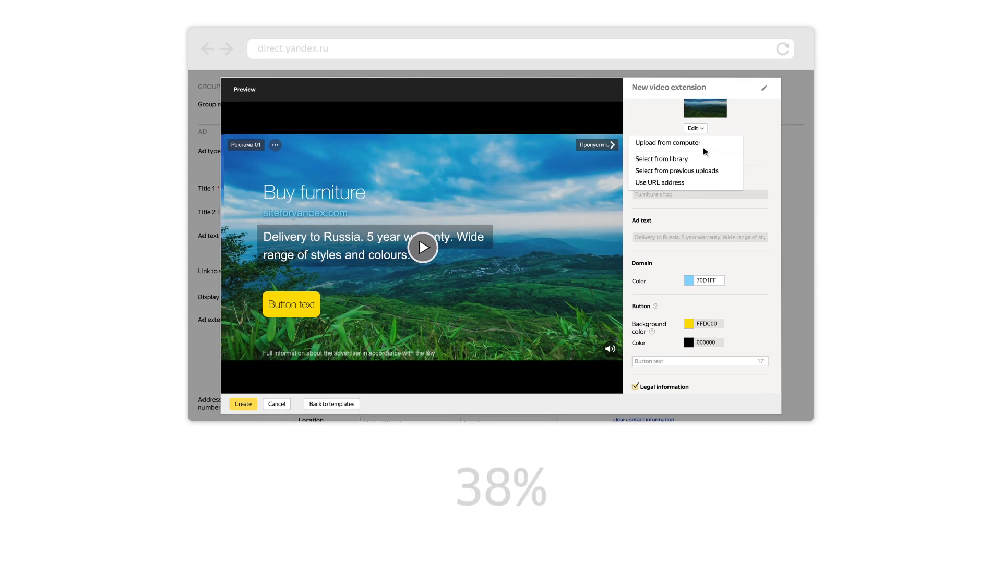
{"action": "left_click", "coordinate": [703, 147]}
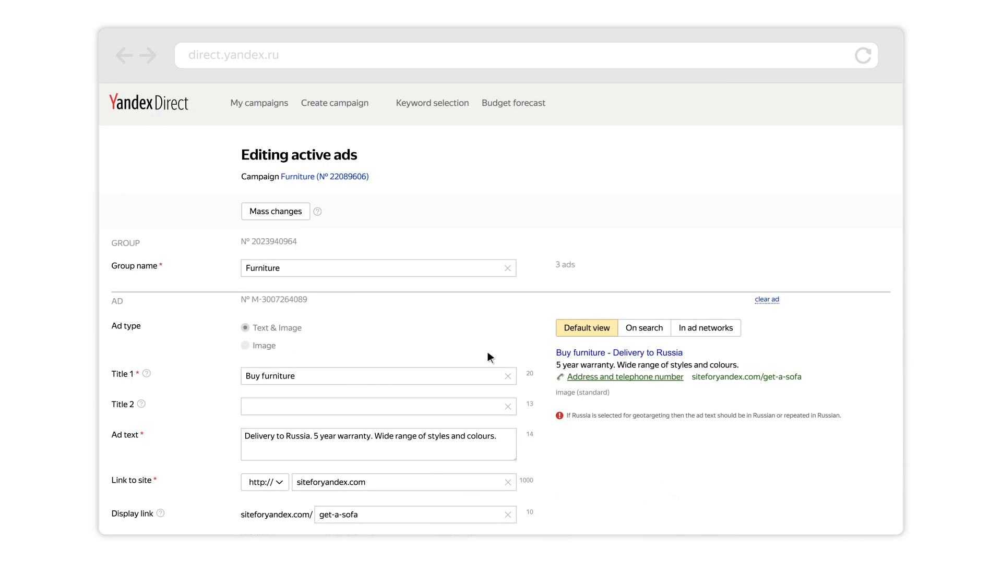
Step: Start Mass changes for the Furniture campaign's ads on the way to the Report Wizard
{"action": "left_click", "coordinate": [304, 212]}
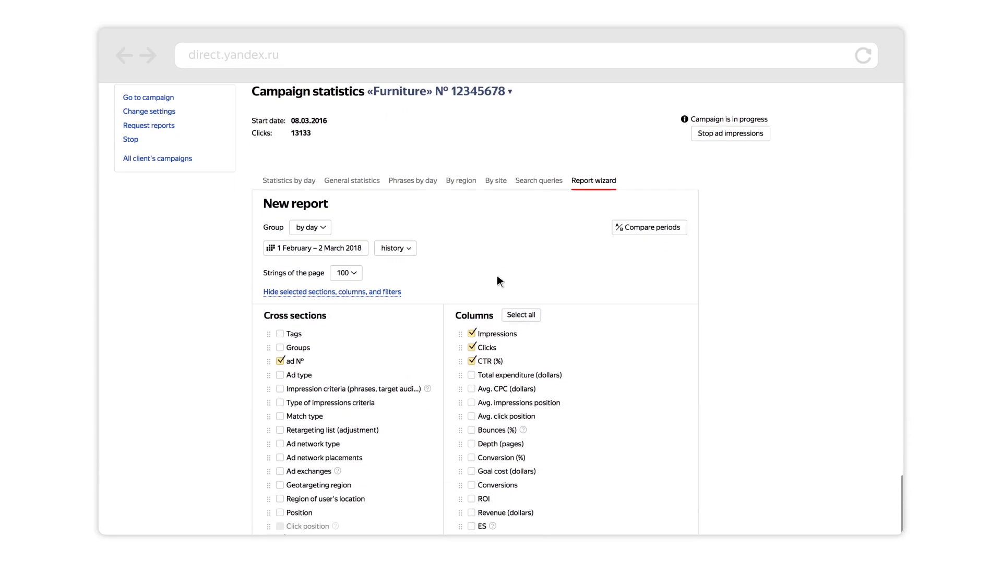
{"action": "scroll", "coordinate": [497, 275], "scroll_direction": "down", "scroll_amount": 10}
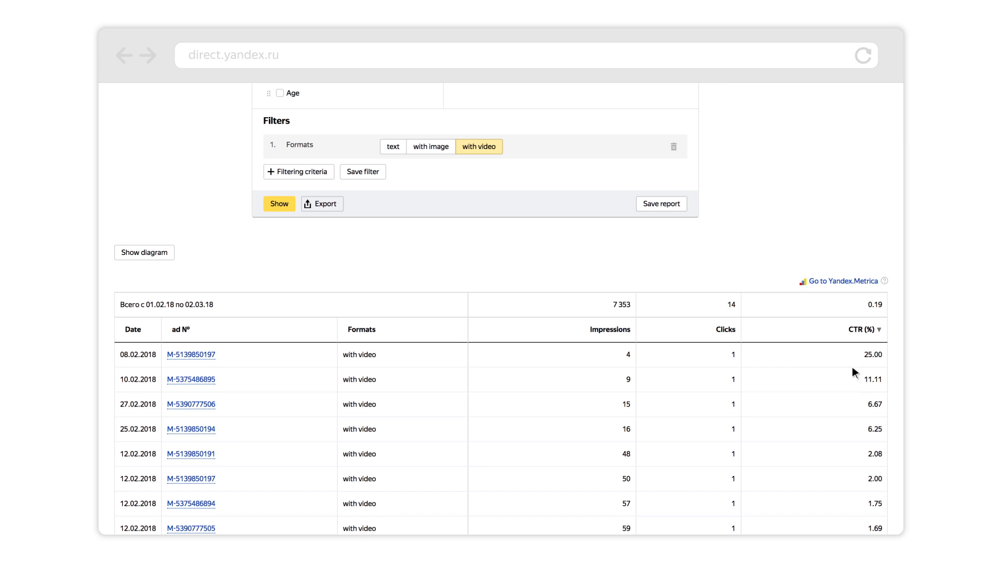
{"action": "scroll", "coordinate": [838, 359], "scroll_direction": "up", "scroll_amount": 8}
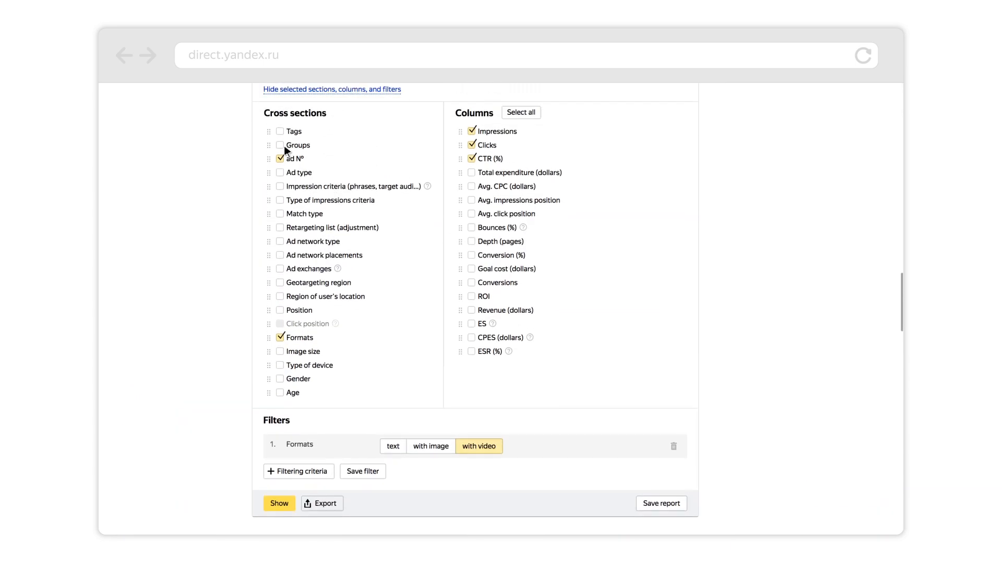